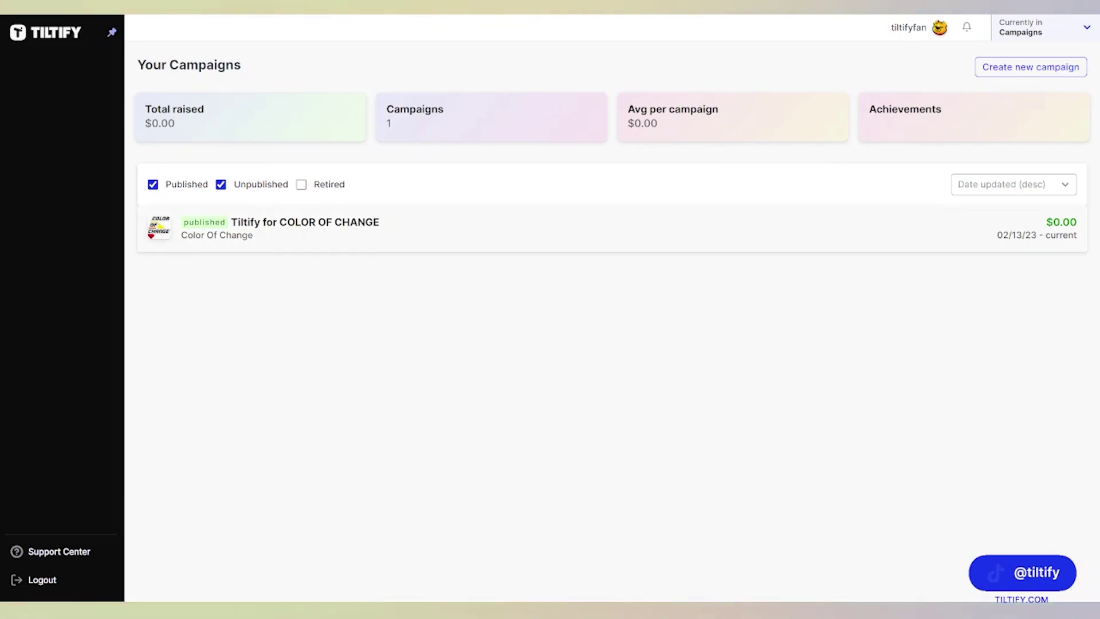
Open the 'Tiltify for COLOR OF CHANGE' campaign, which has $0.00 raised of its $100.00 goal.
left_click(296, 227)
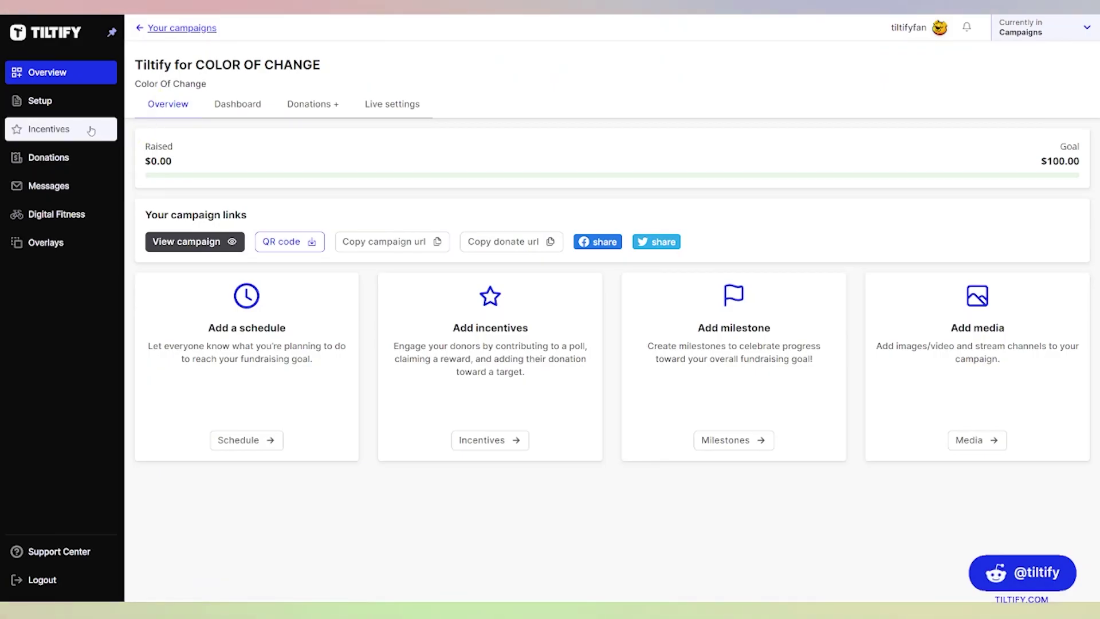
Bring up an empty milestone form under the campaign's Incentives, Milestones tab.
left_click(86, 136)
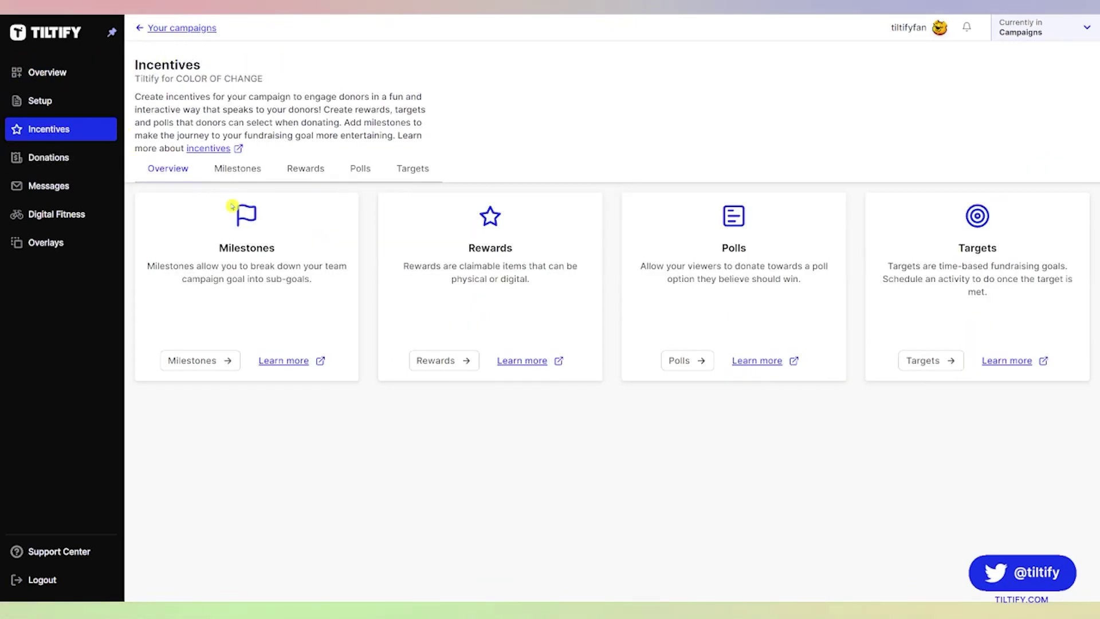
left_click(208, 361)
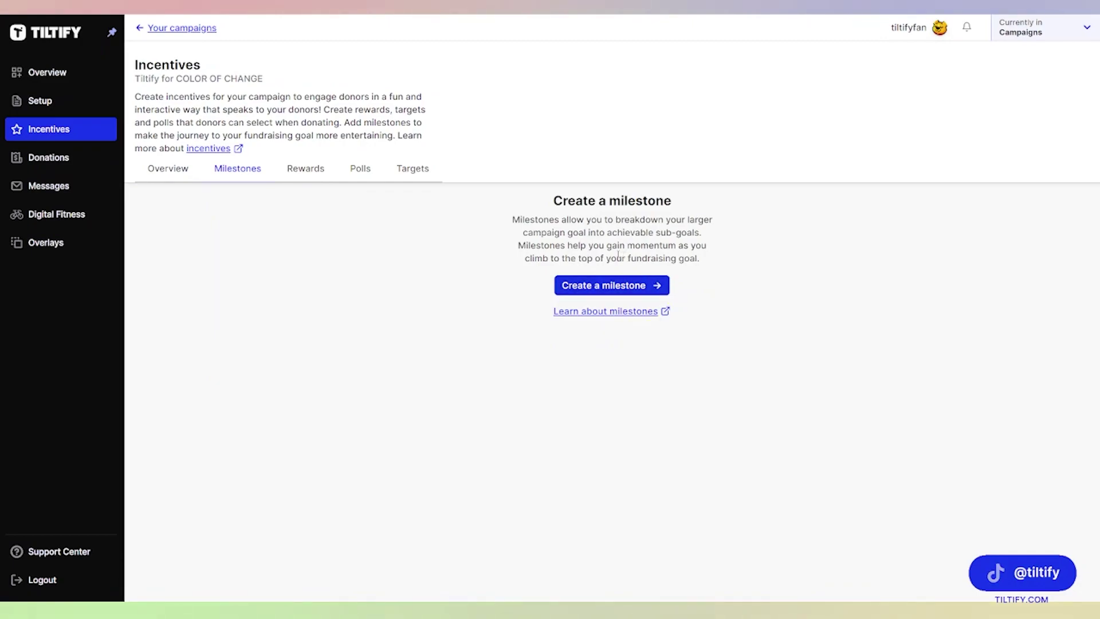
left_click(622, 291)
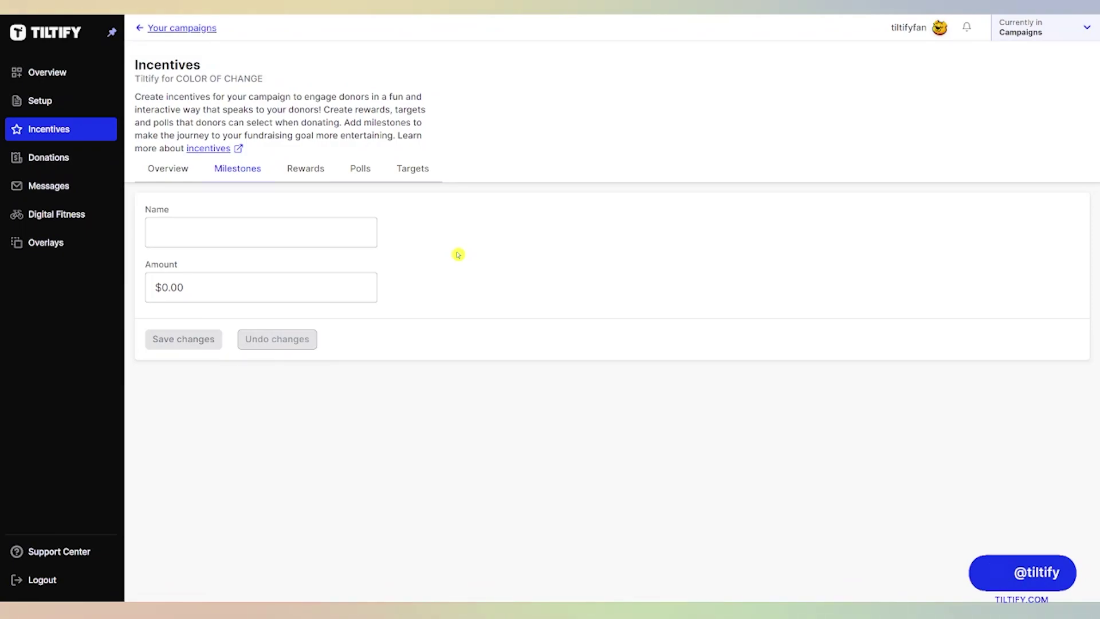
Save a milestone named 'Community Giveaway!' at $25.00 and return to the milestones list.
left_click(320, 229)
type("C")
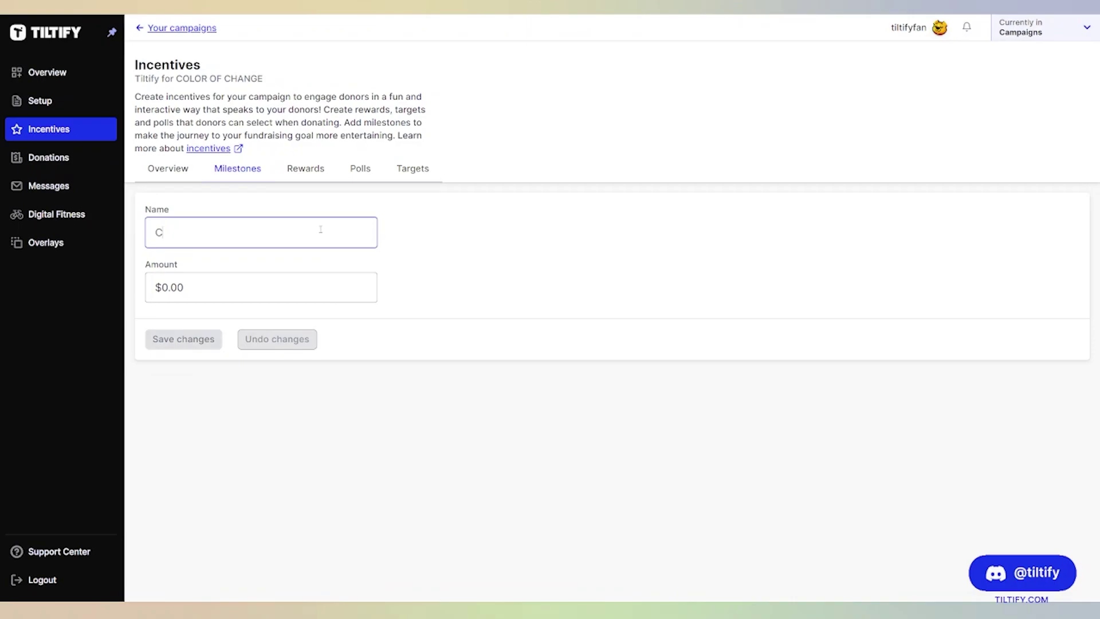
type("ommunity G")
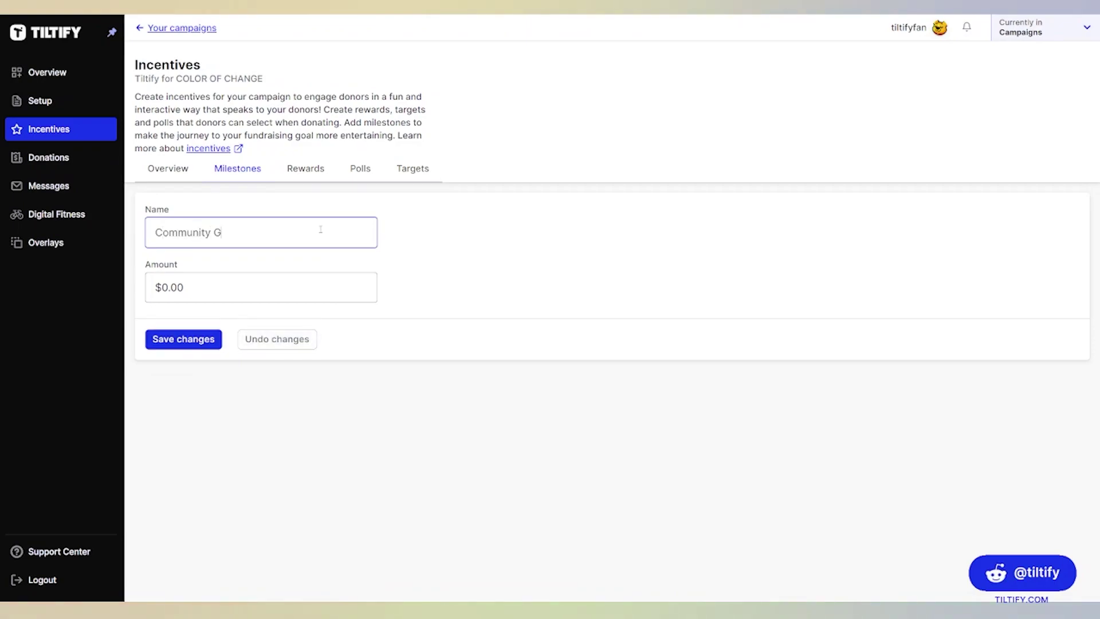
type("iveaway!")
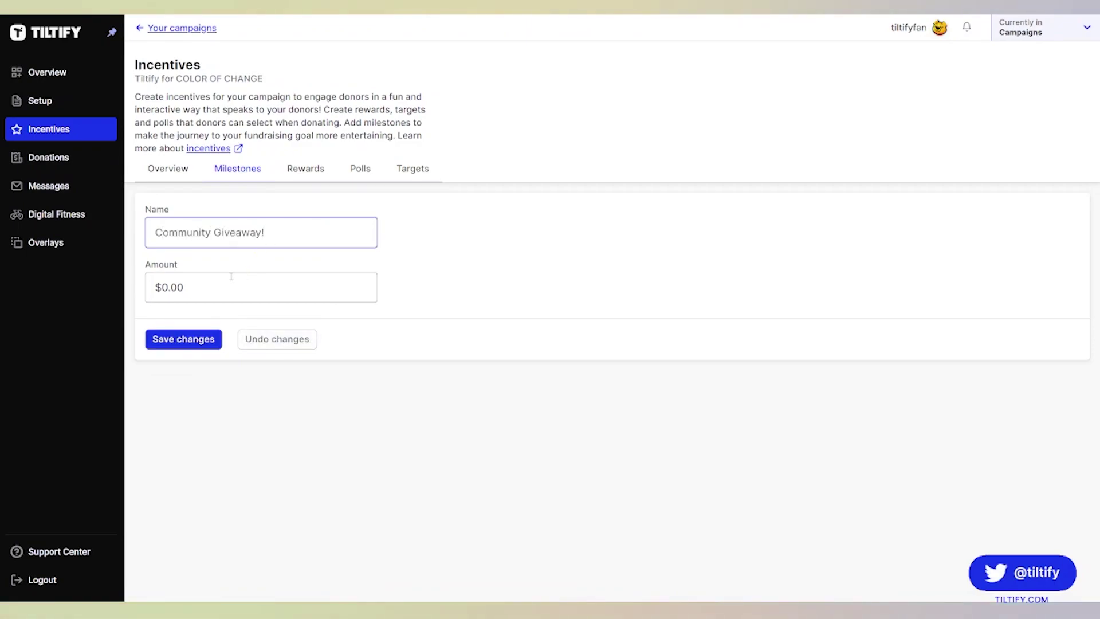
left_click(228, 289)
type("25.00")
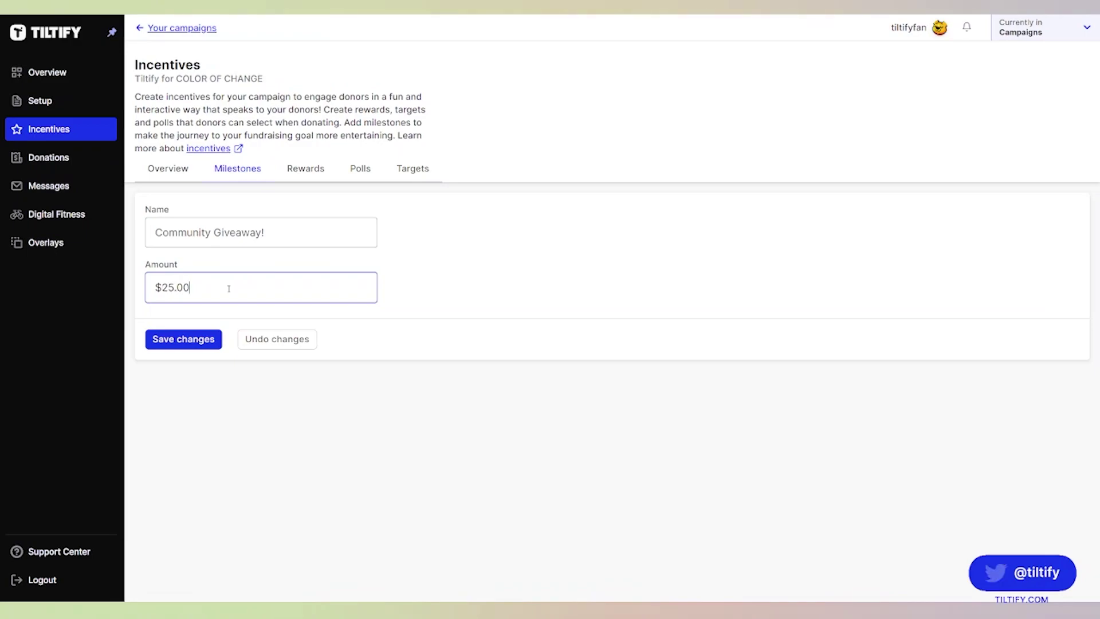
left_click(193, 342)
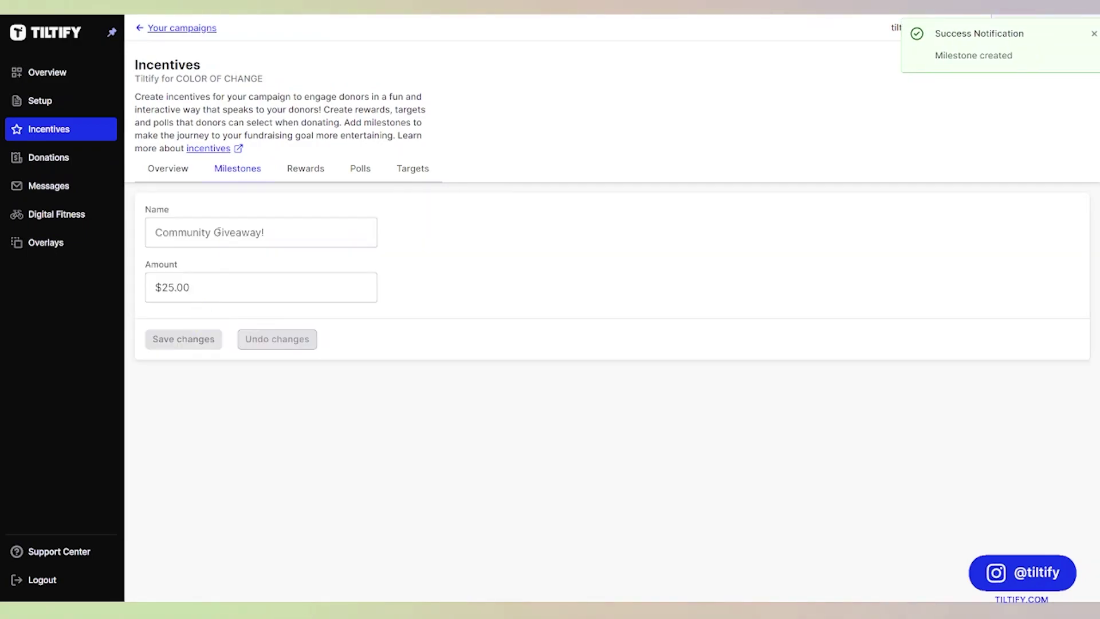
left_click(241, 175)
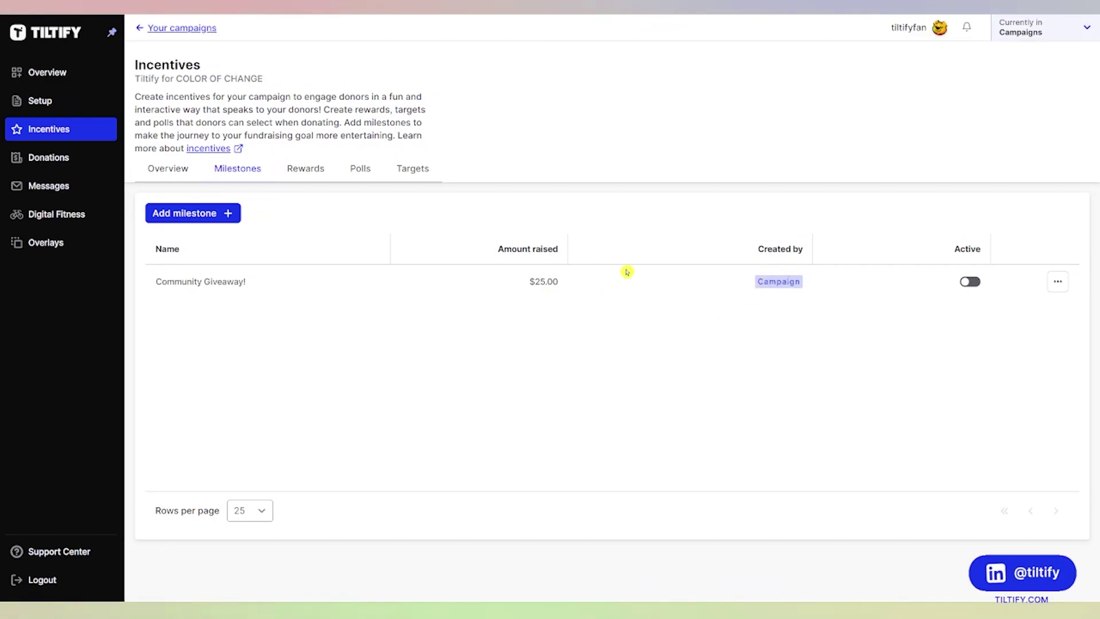
Save a milestone named 'Cooking Stream!' at $50.00 and return to the milestones list.
left_click(195, 213)
left_click_drag(201, 290, 135, 296)
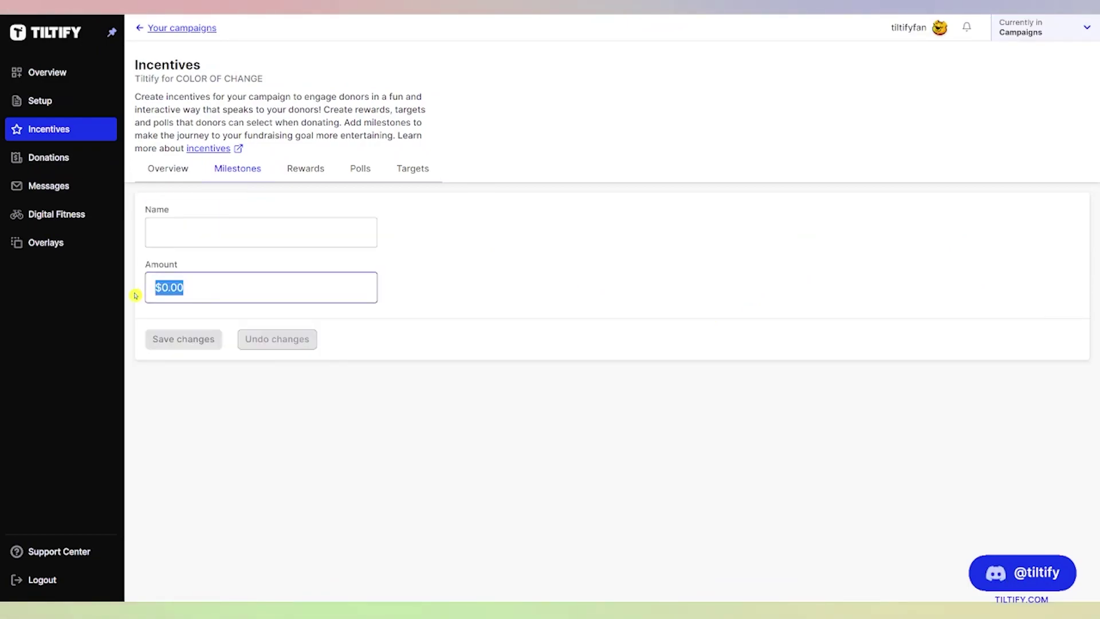
type("5000")
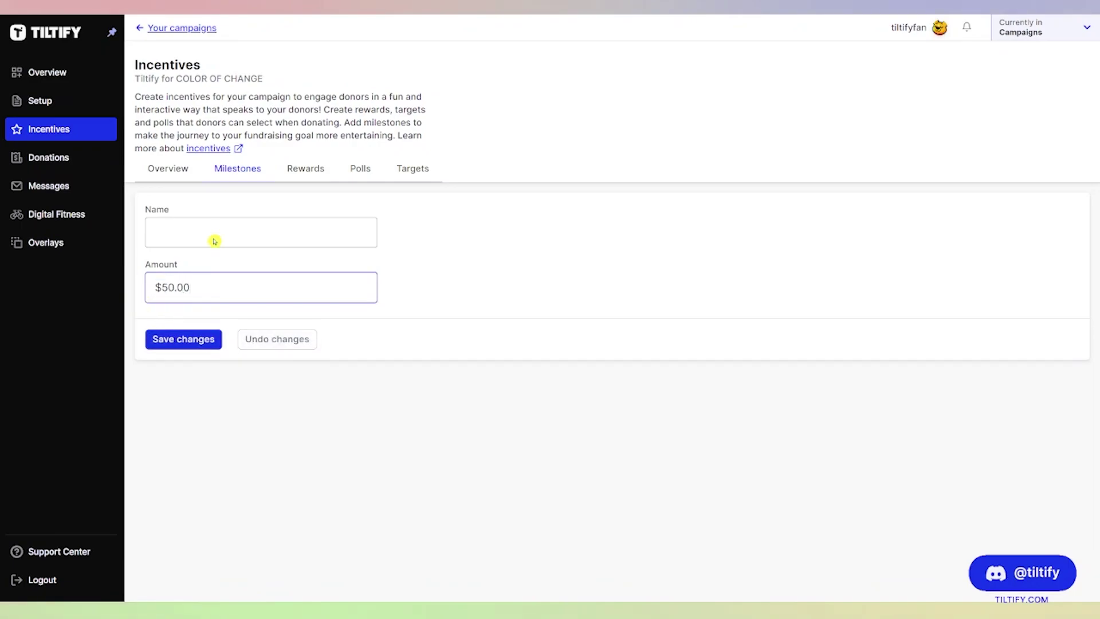
left_click(210, 230)
type("Cookinbg")
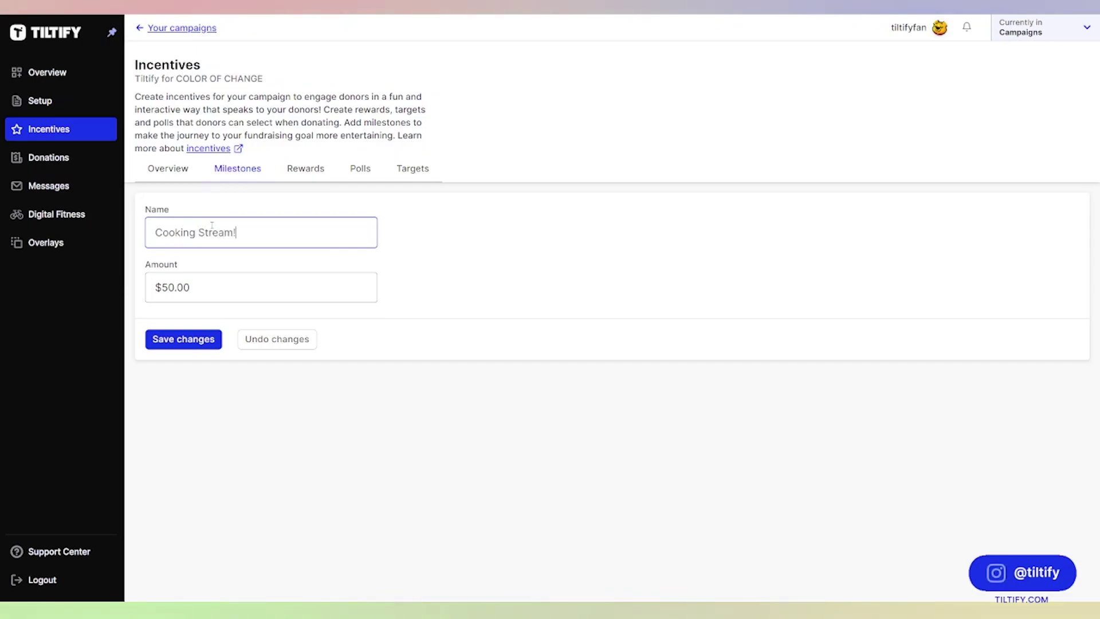
left_click(192, 339)
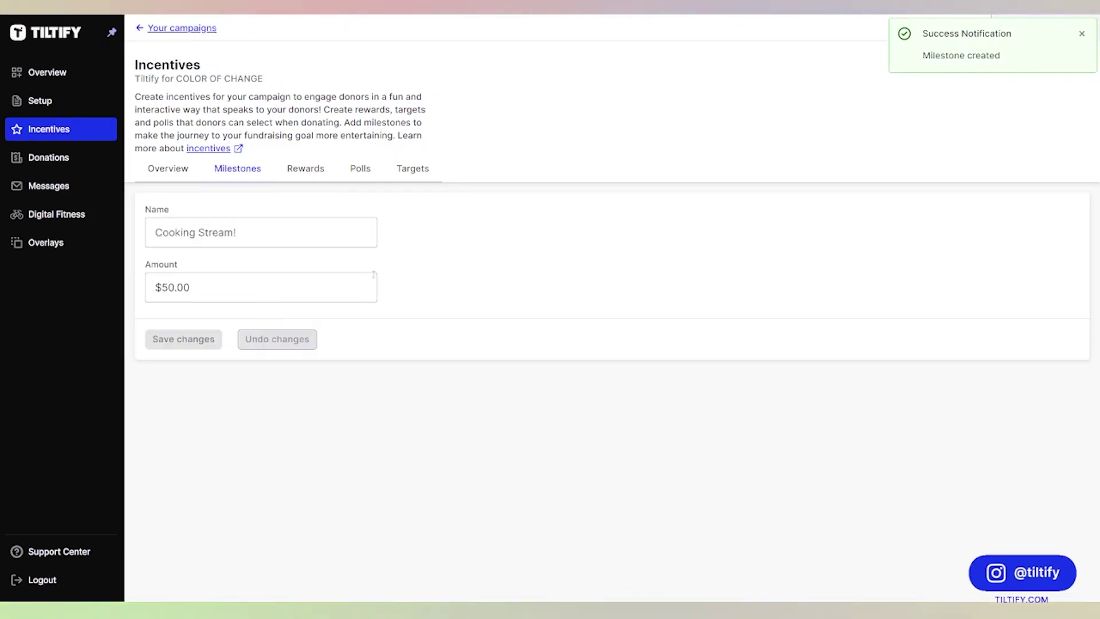
left_click(256, 175)
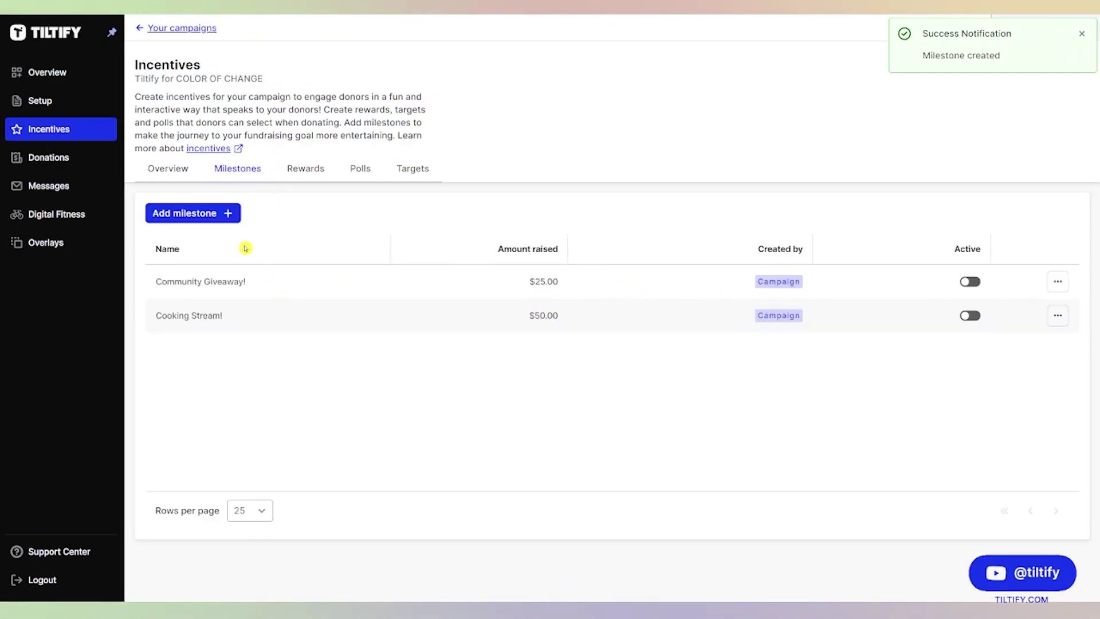
Save a milestone named 'Just Dance Stream!' at $100.00 and return to the milestones list.
left_click(220, 214)
left_click(260, 287)
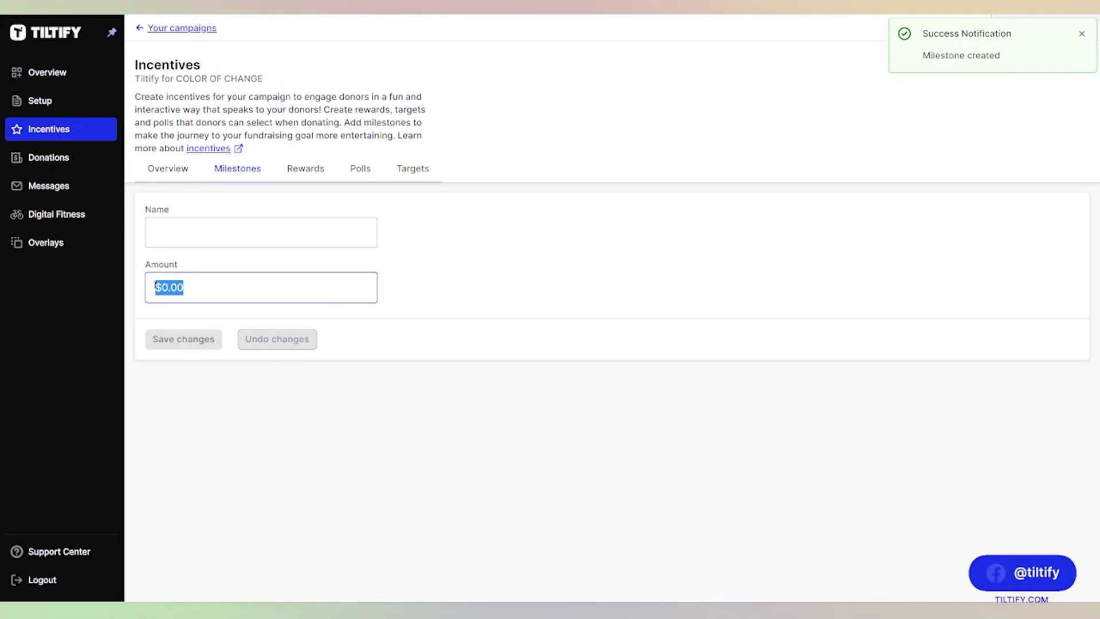
type("10000")
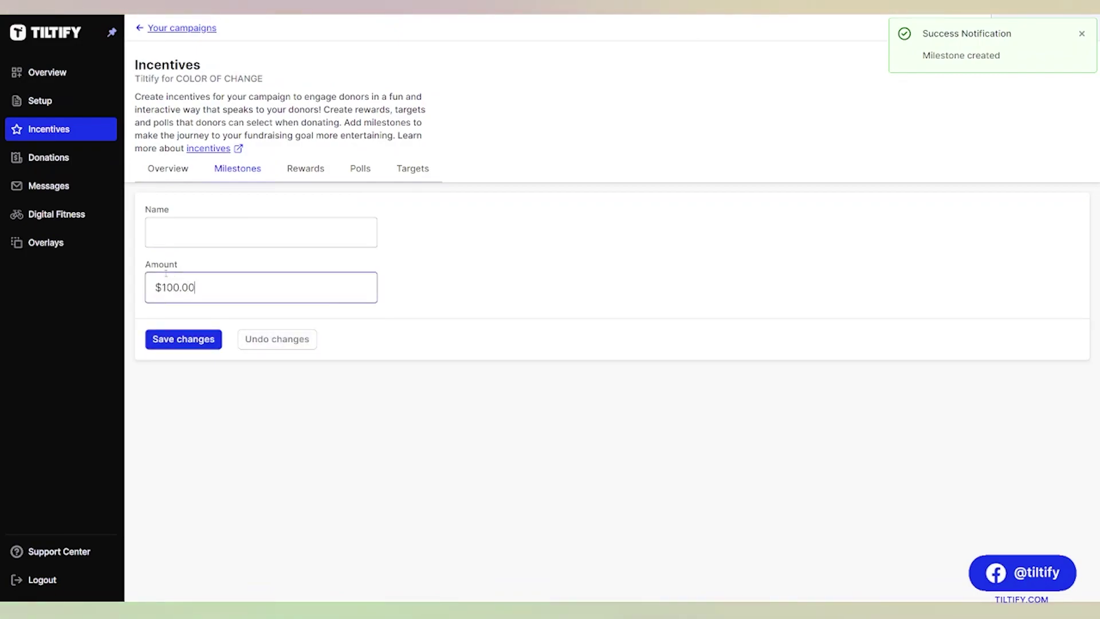
left_click(184, 236)
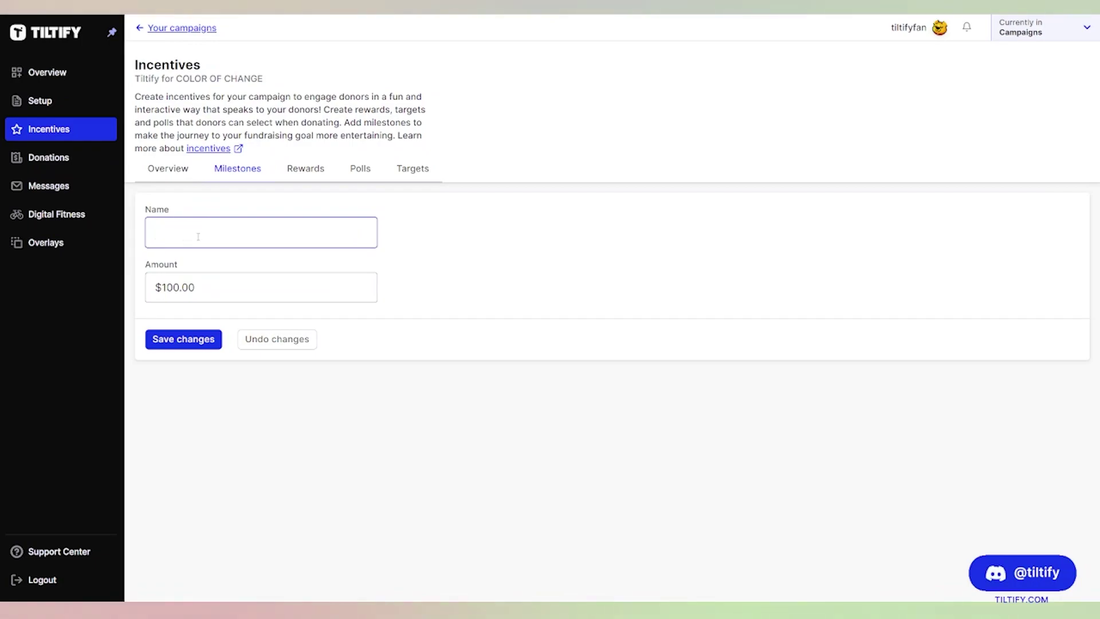
type("Just Dan")
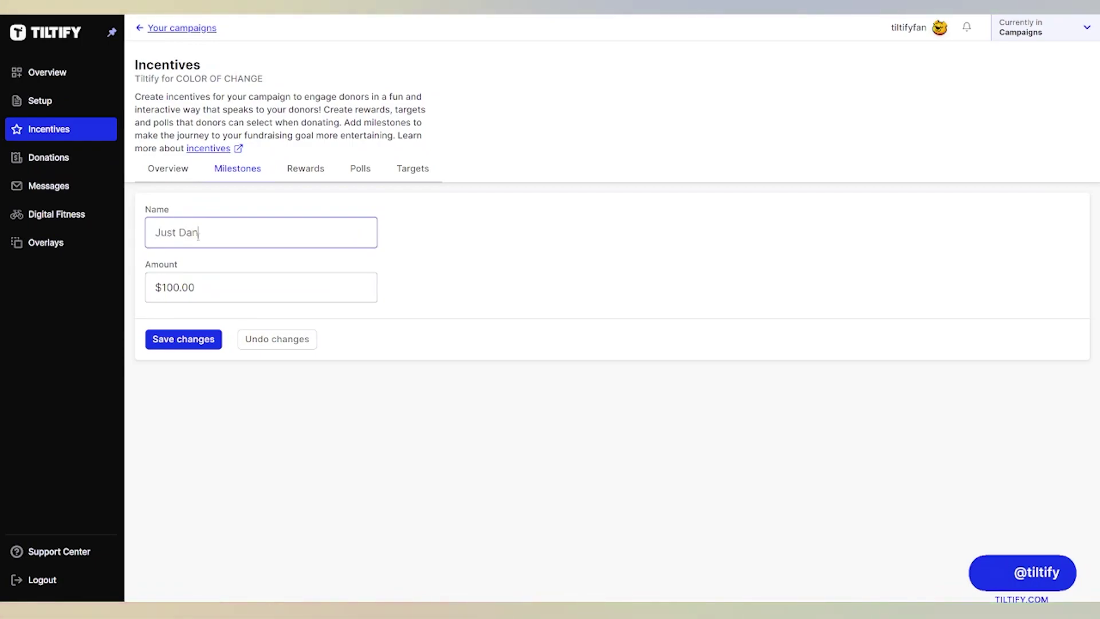
type("ce Streams")
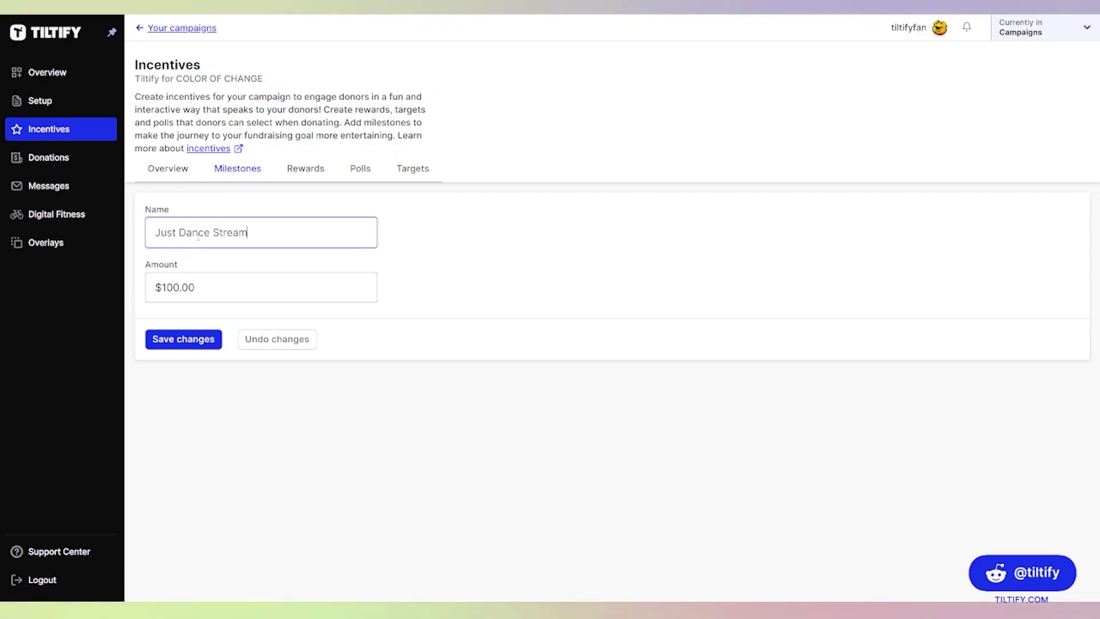
key("BackSpace")
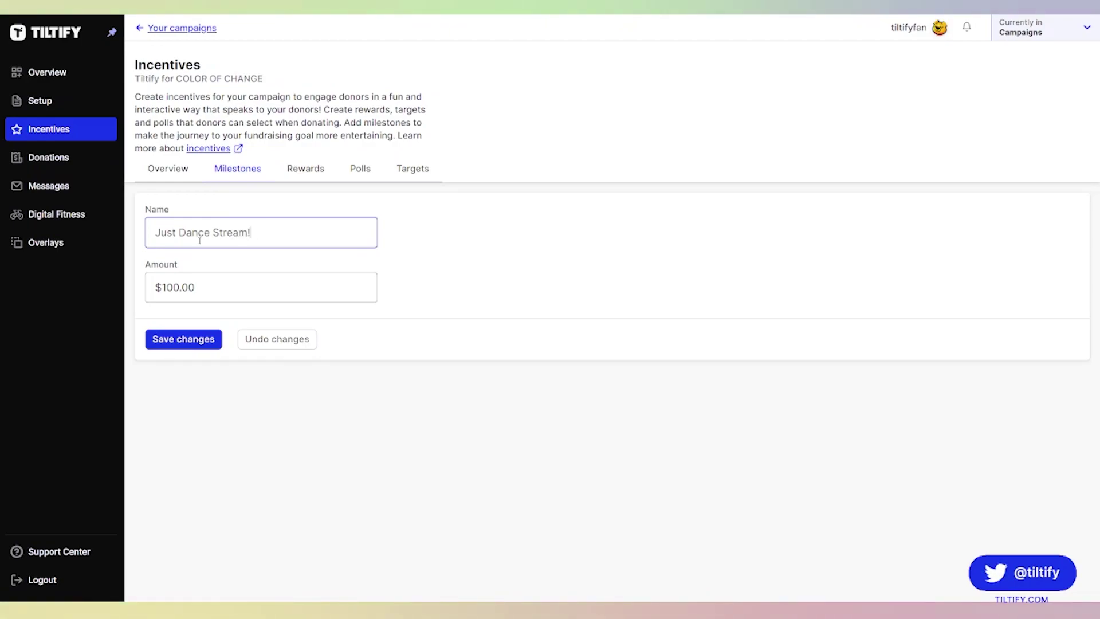
left_click(184, 339)
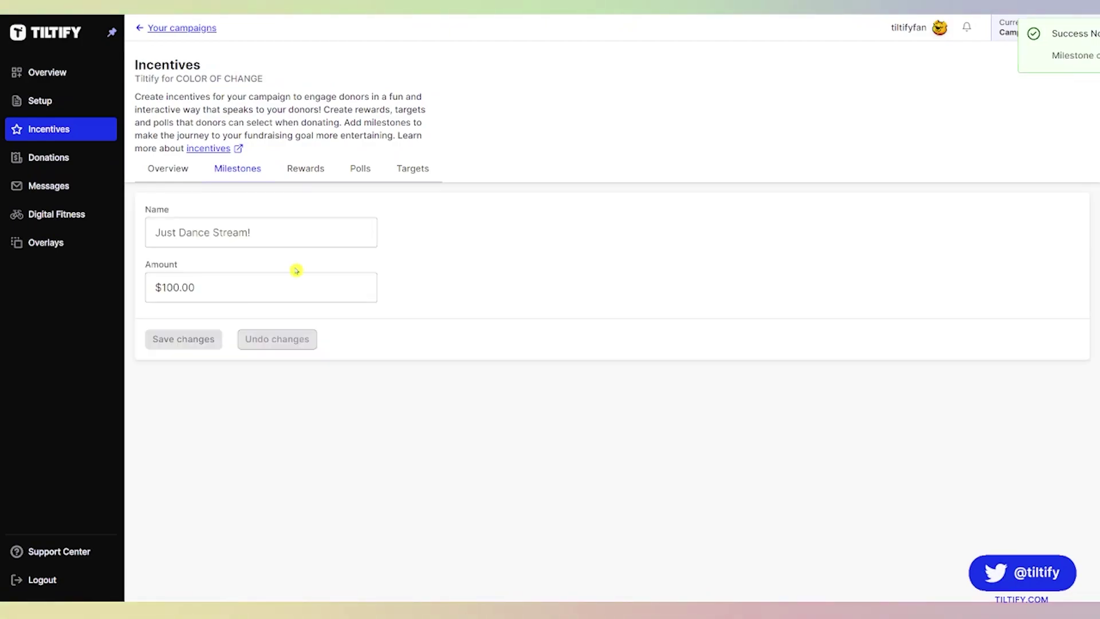
left_click(246, 171)
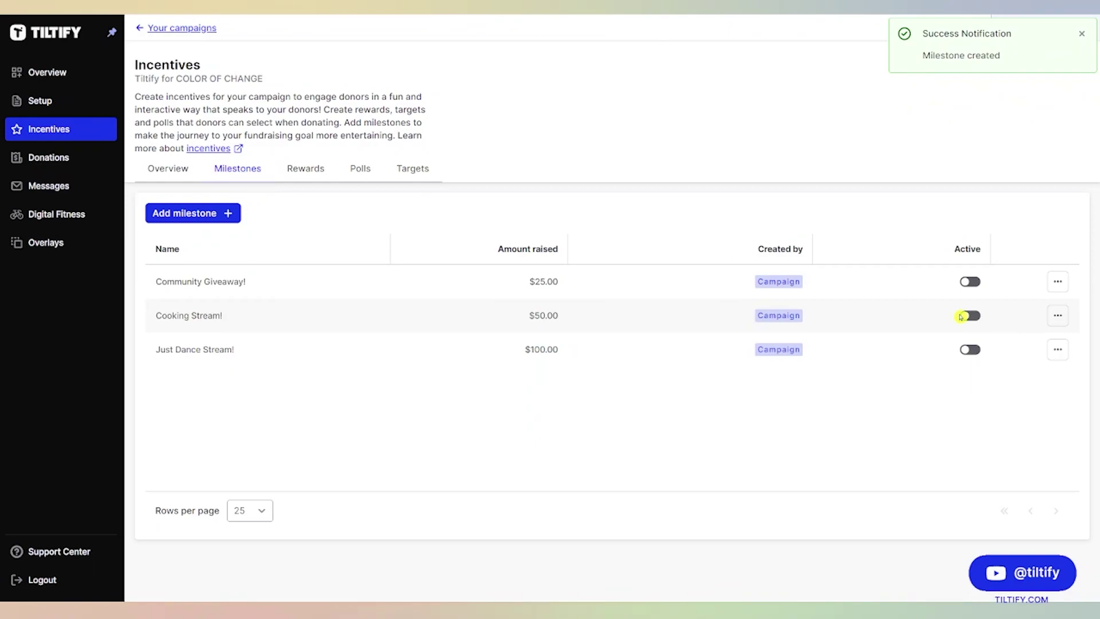
left_click(972, 280)
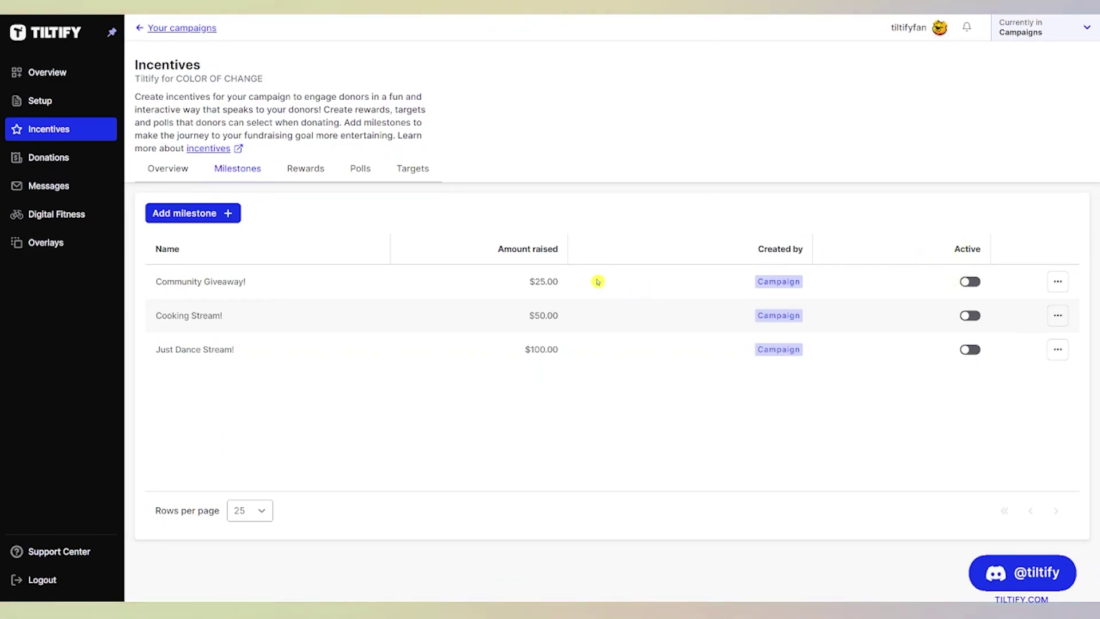
Save a milestone named 'Art Stream!' at $200.00 and return to the milestones list.
left_click(218, 213)
left_click(211, 281)
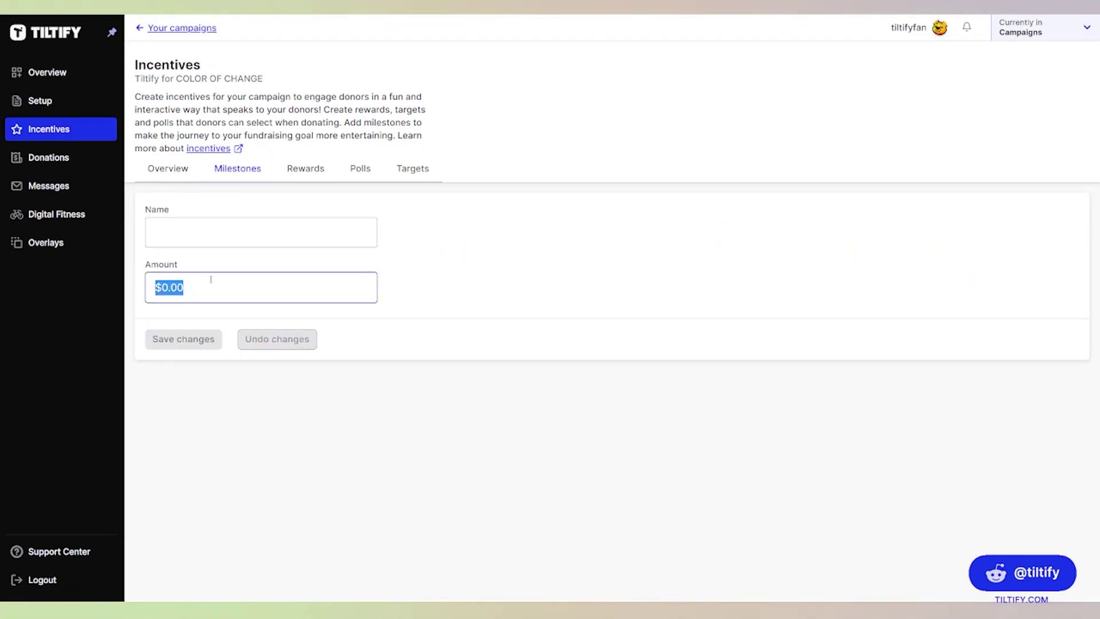
type("200.0")
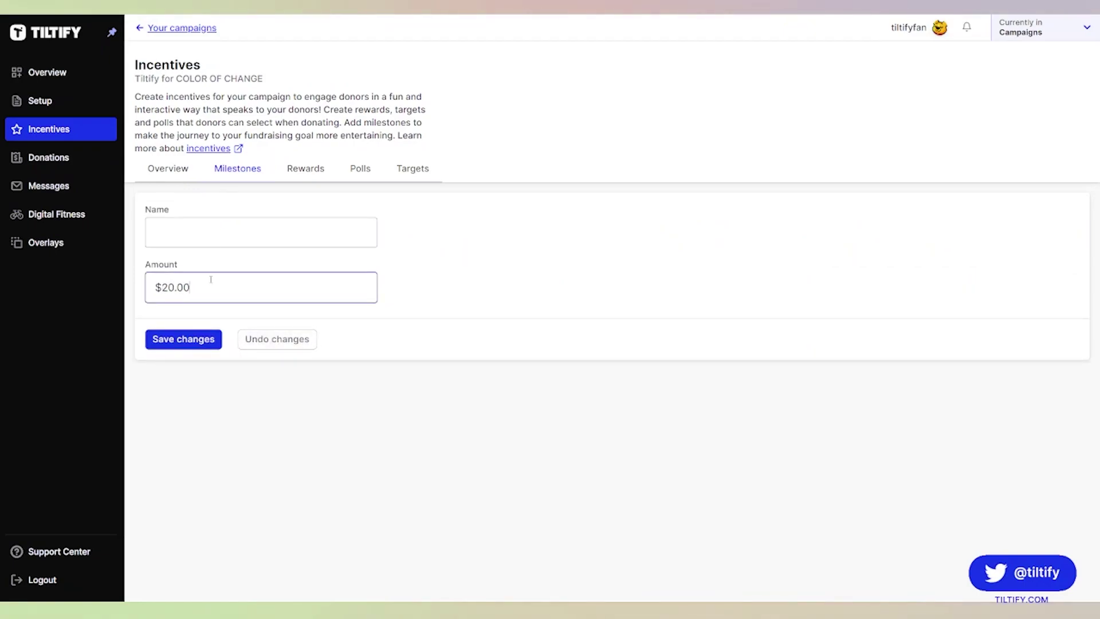
type("0")
left_click(228, 237)
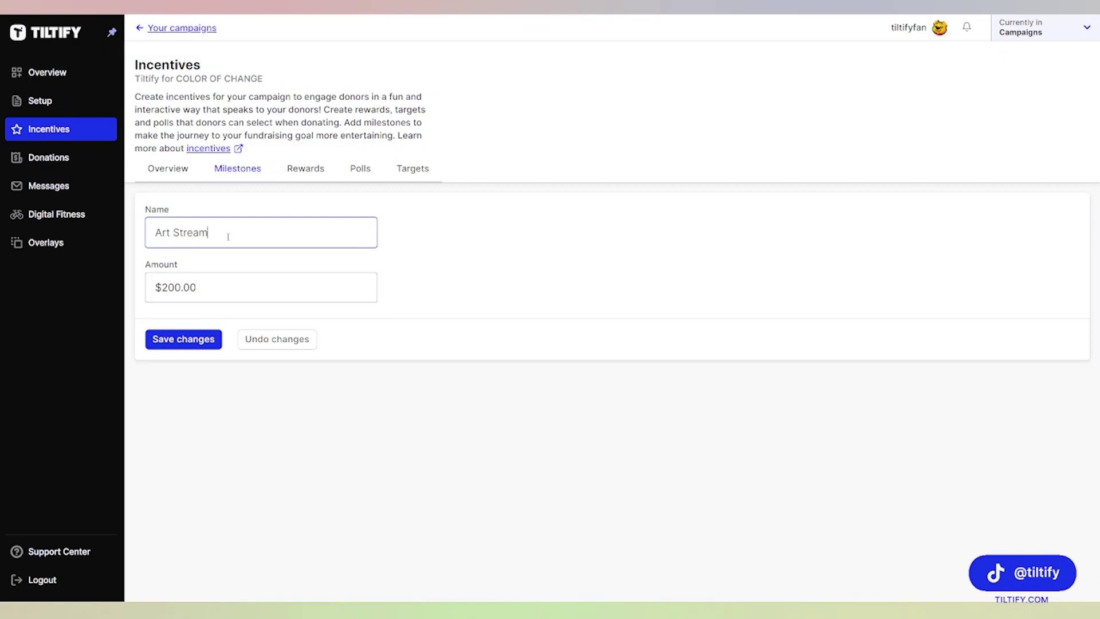
left_click(196, 341)
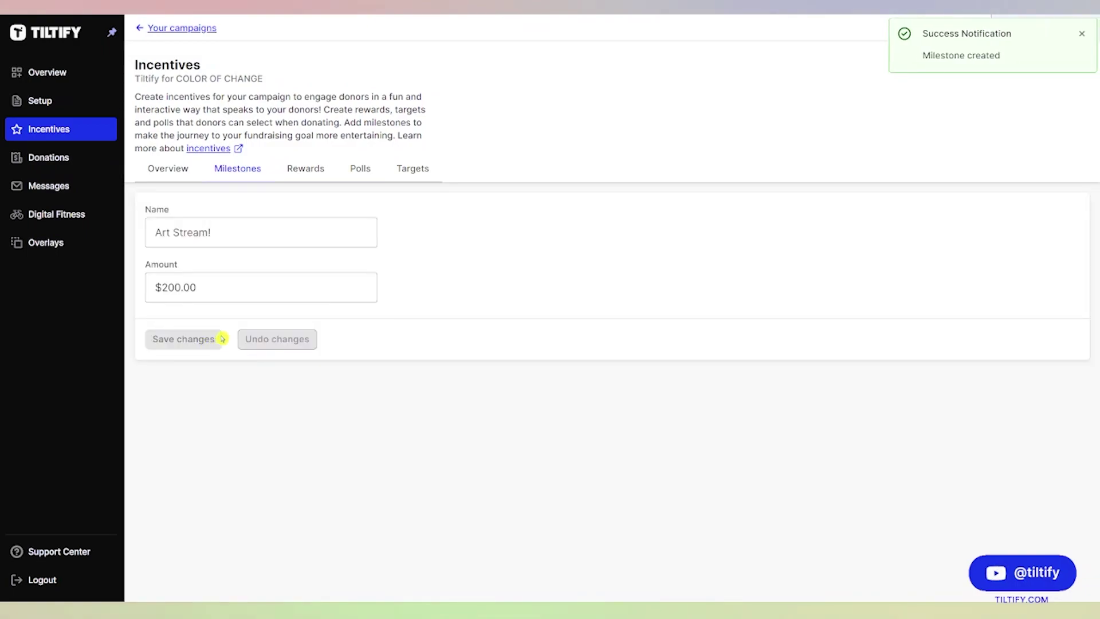
left_click(254, 179)
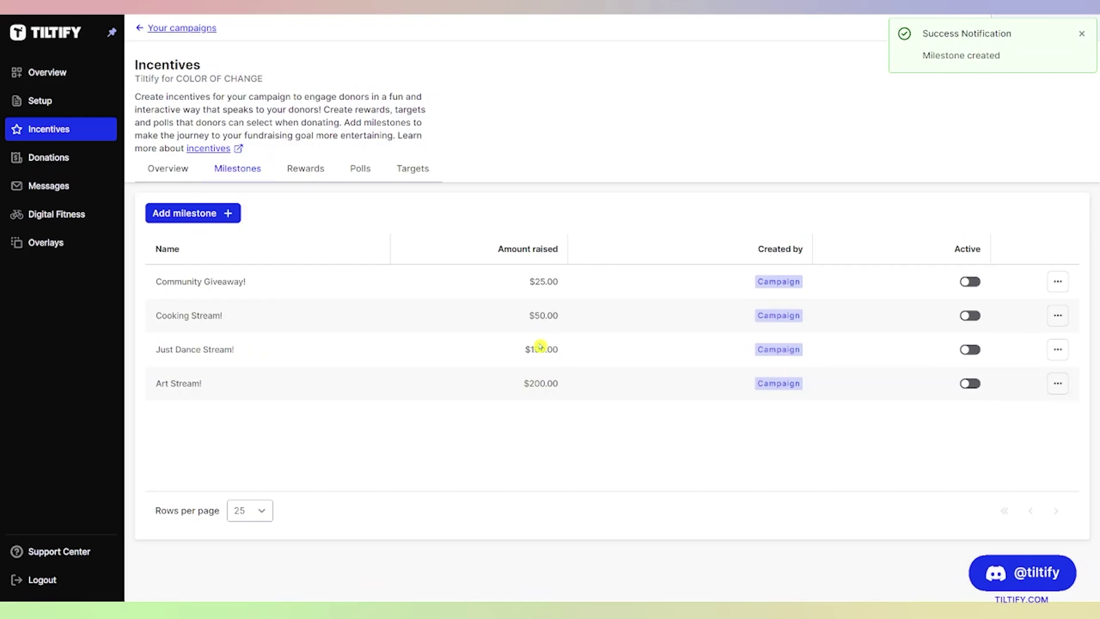
Switch on Community Giveaway!, Cooking Stream! and Just Dance Stream!, cancelling Art Stream!'s activation.
left_click(971, 384)
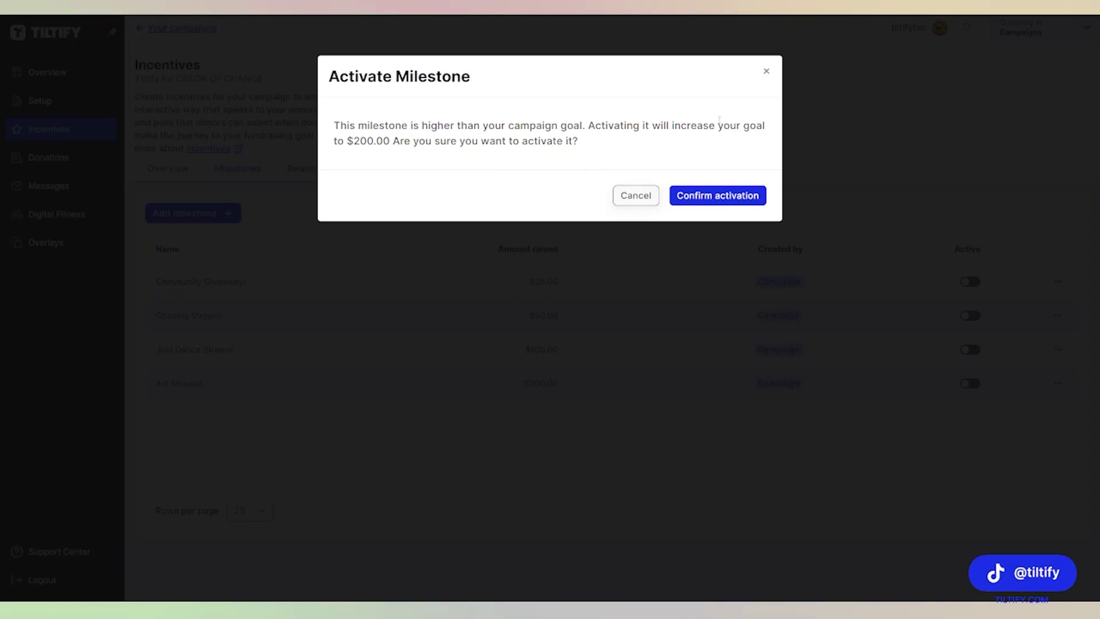
left_click(766, 72)
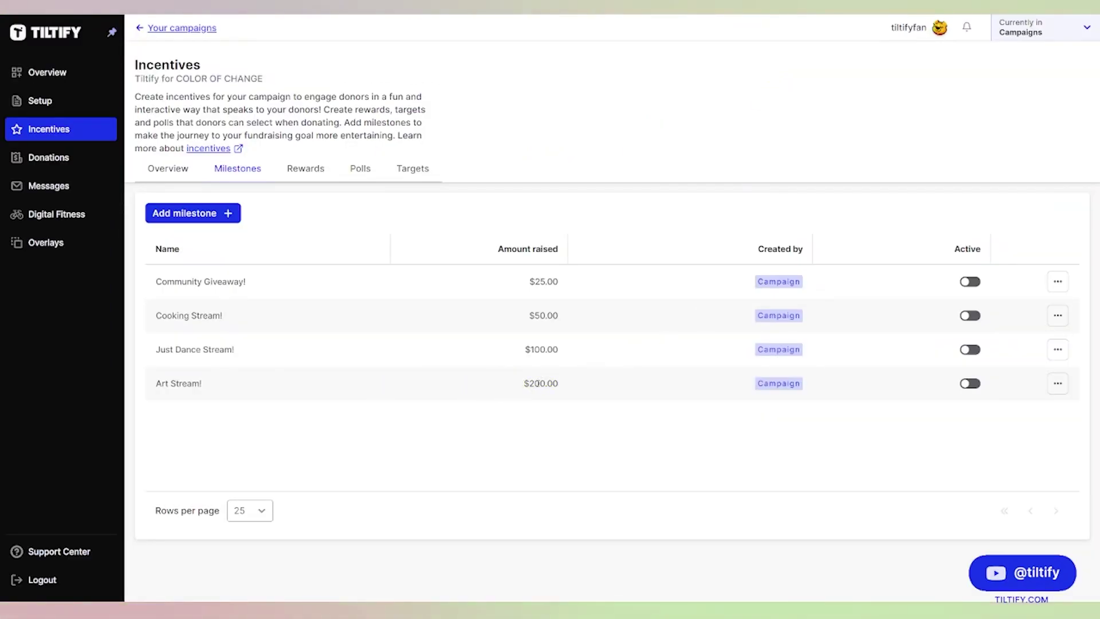
left_click(971, 282)
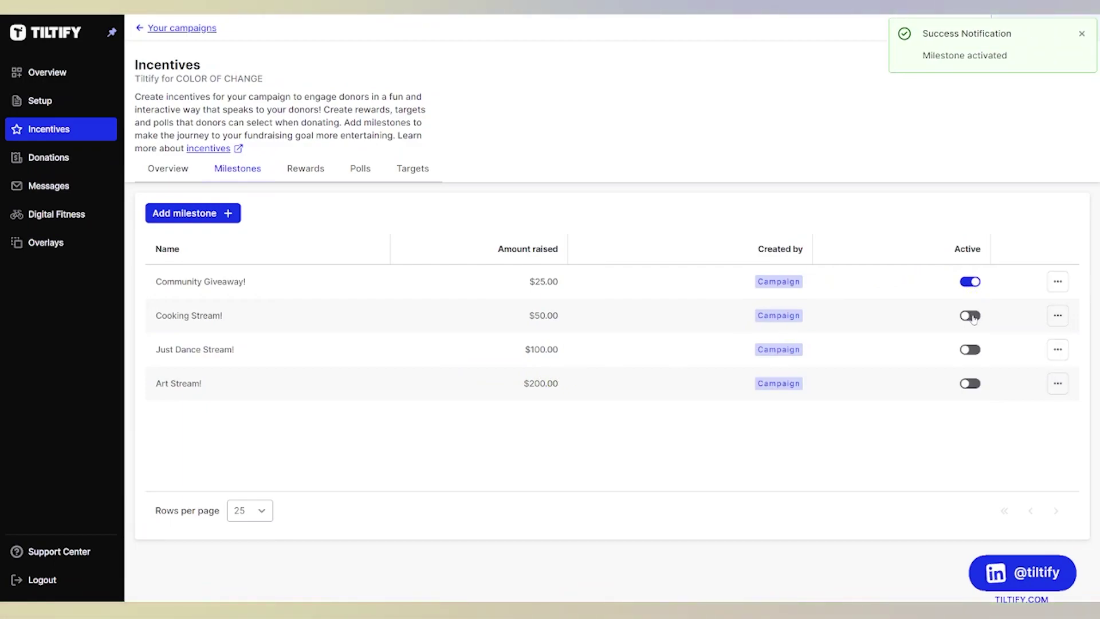
left_click(972, 317)
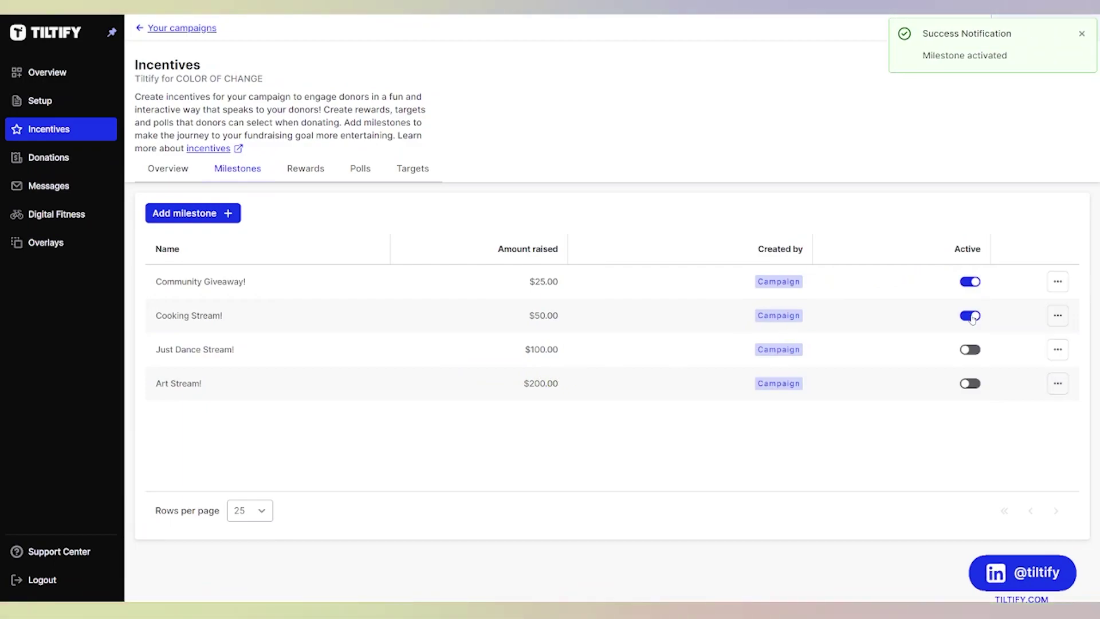
left_click(970, 350)
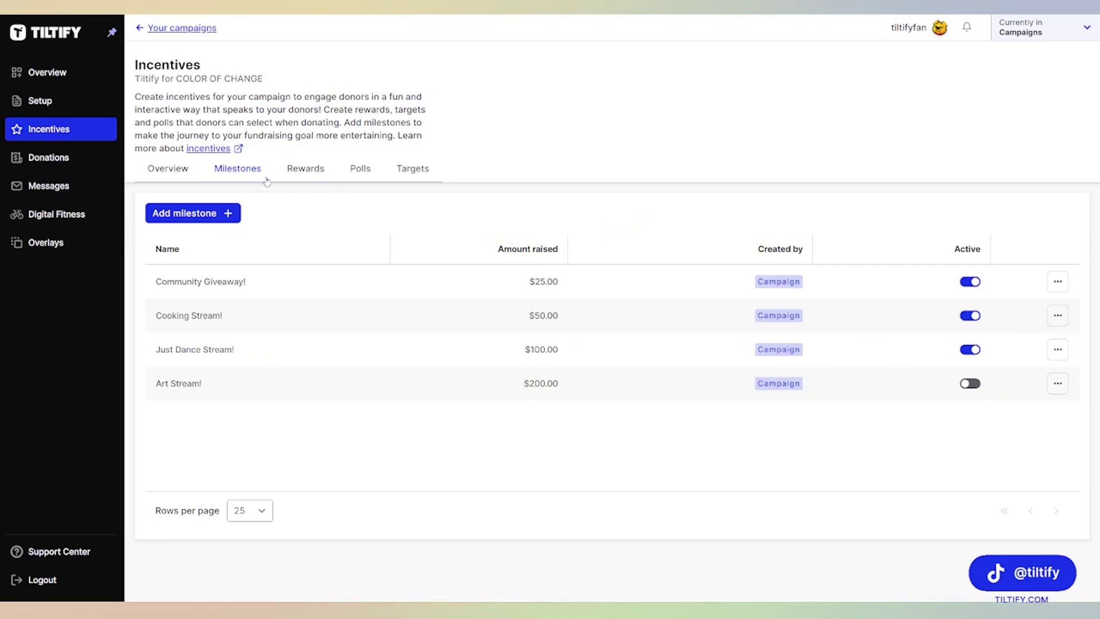
View the public campaign page and check the milestone markers on its progress bar.
left_click(91, 73)
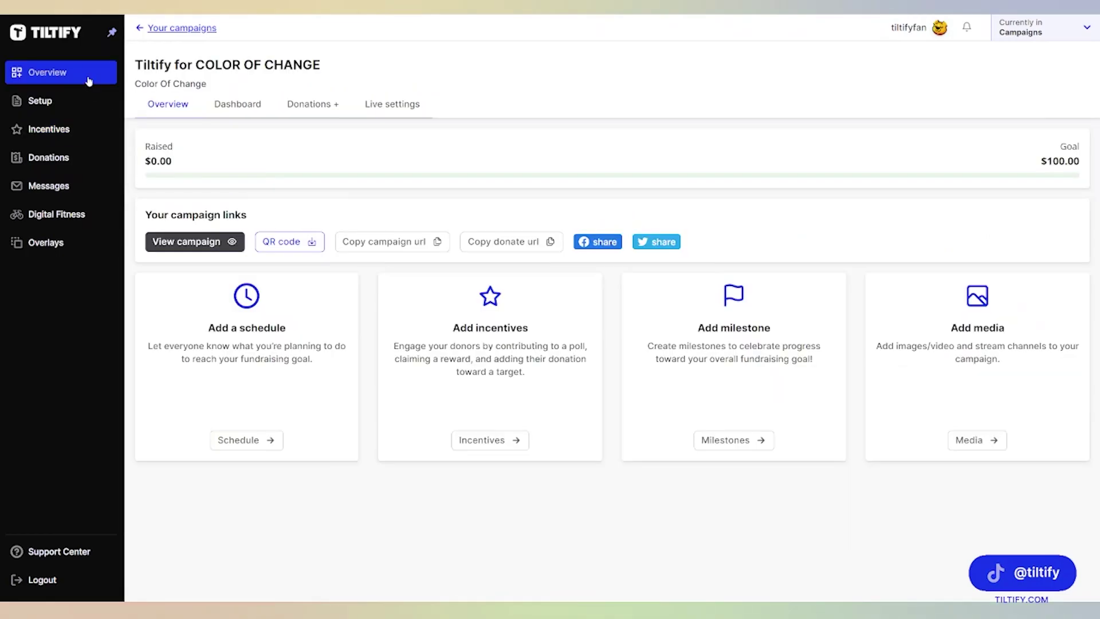
left_click(220, 241)
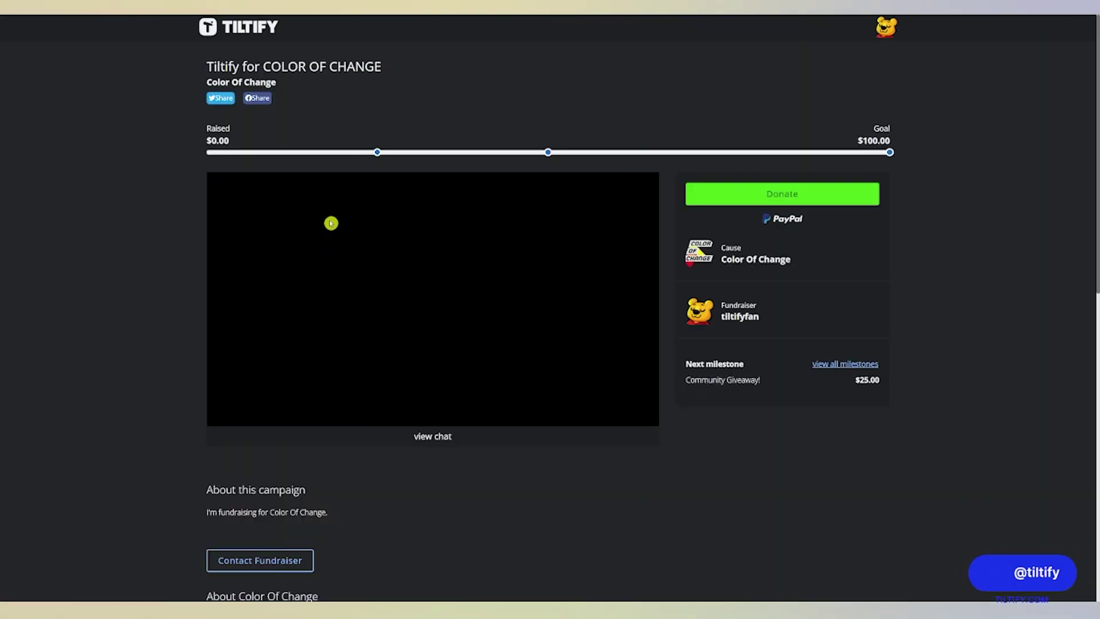
mouse_move(381, 153)
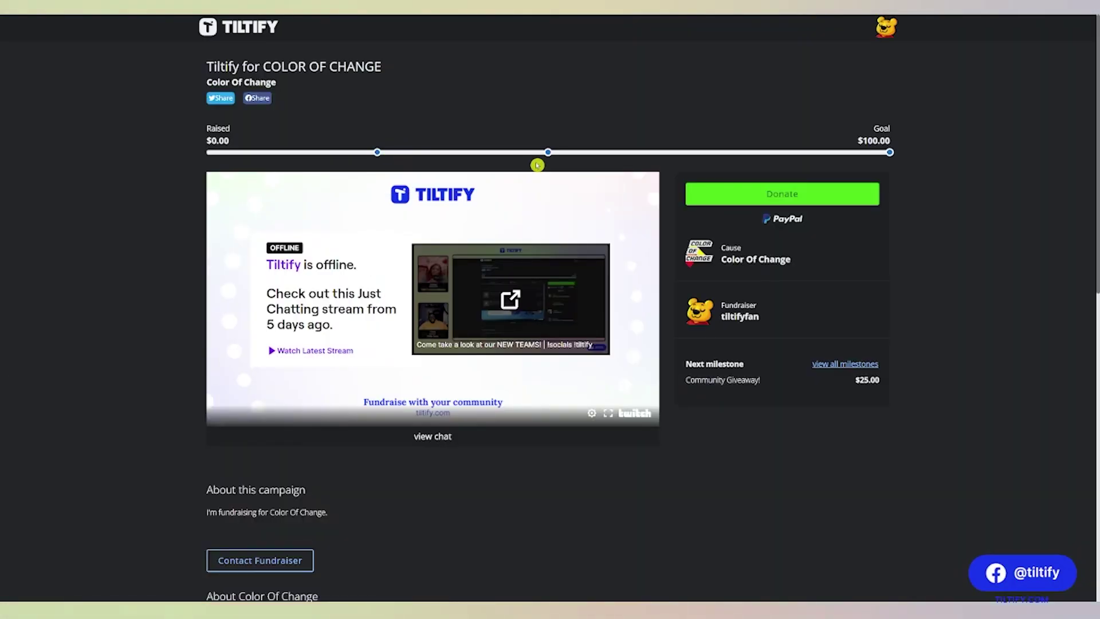
mouse_move(548, 155)
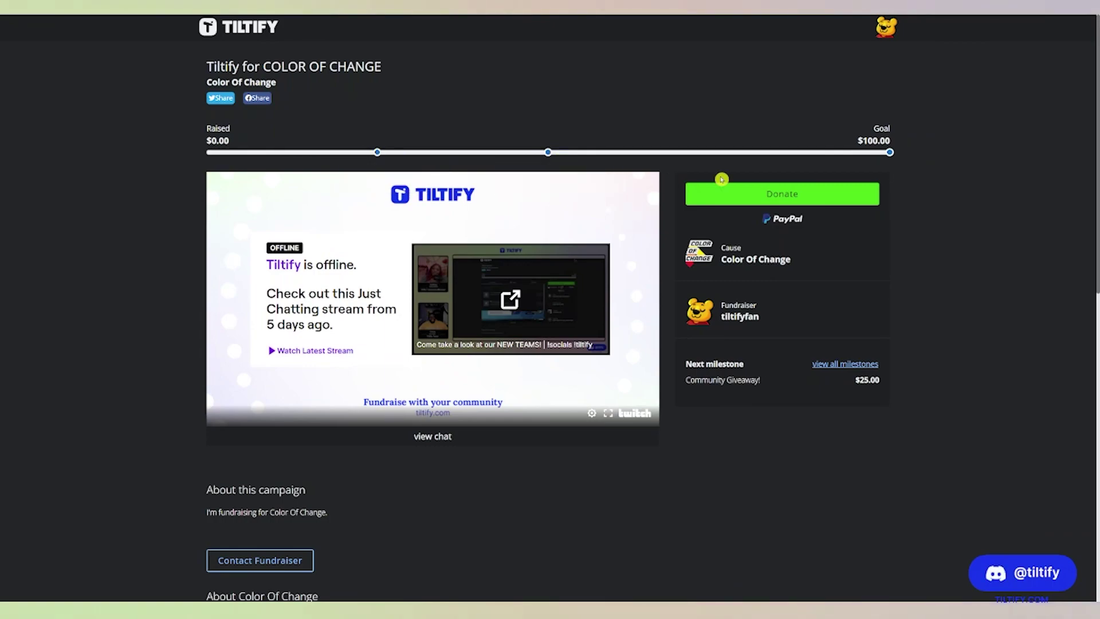
mouse_move(892, 153)
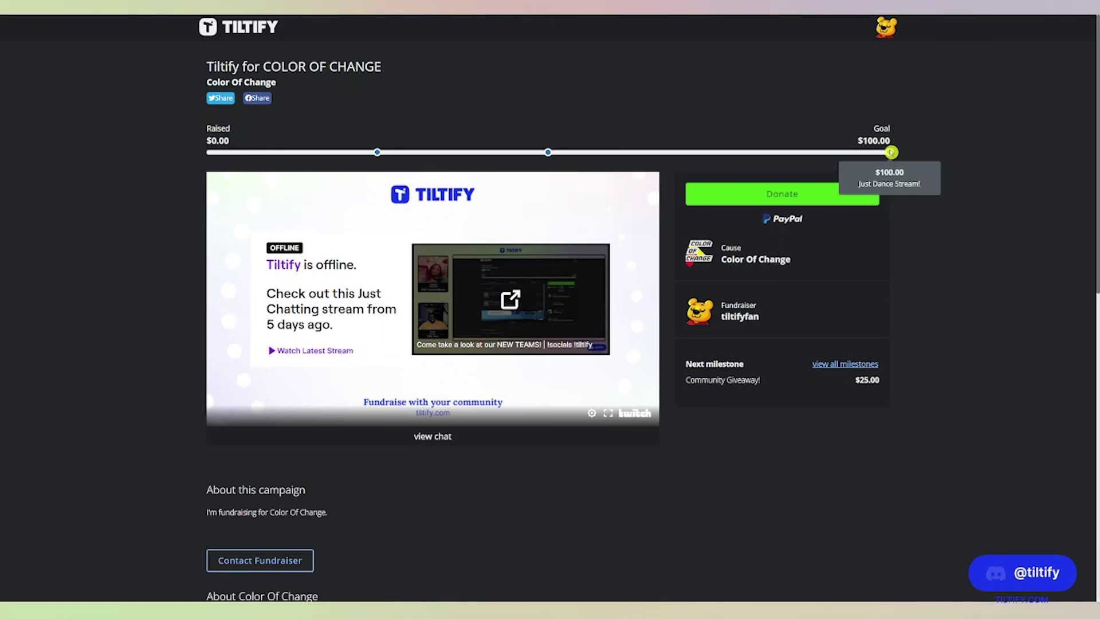